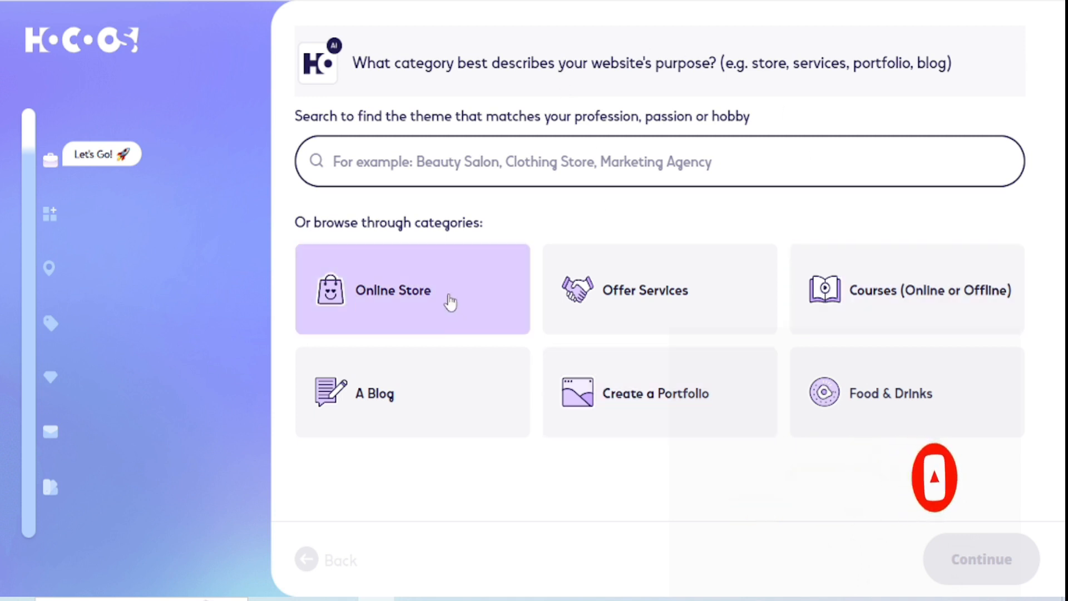
Step: Set the website's category to a coffee store, found among the food and beverages types of online store, and proceed
click(447, 299)
scroll(653, 239, down, 1)
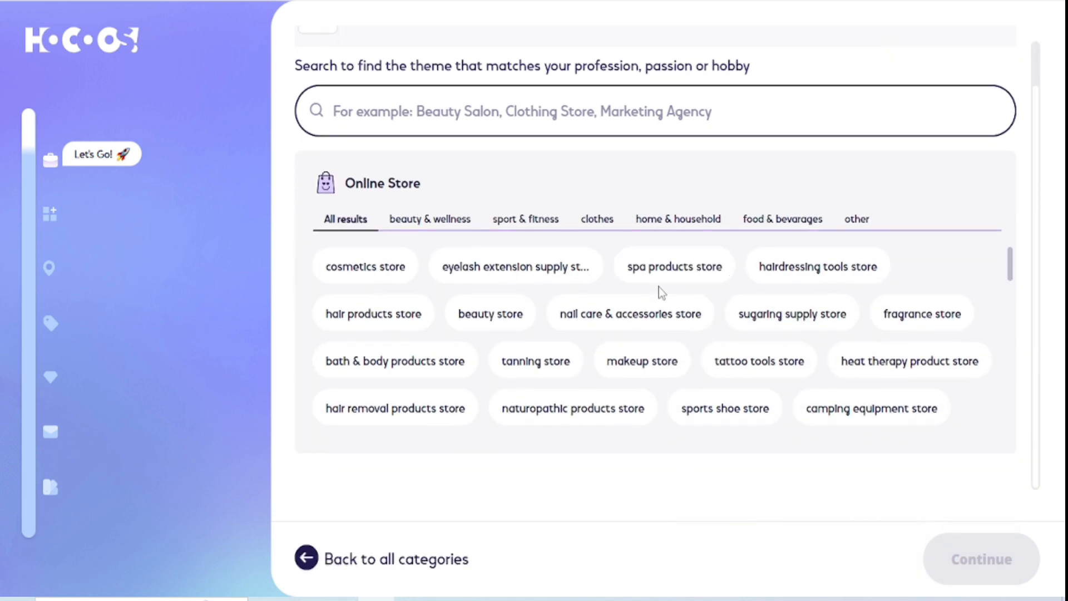
click(410, 227)
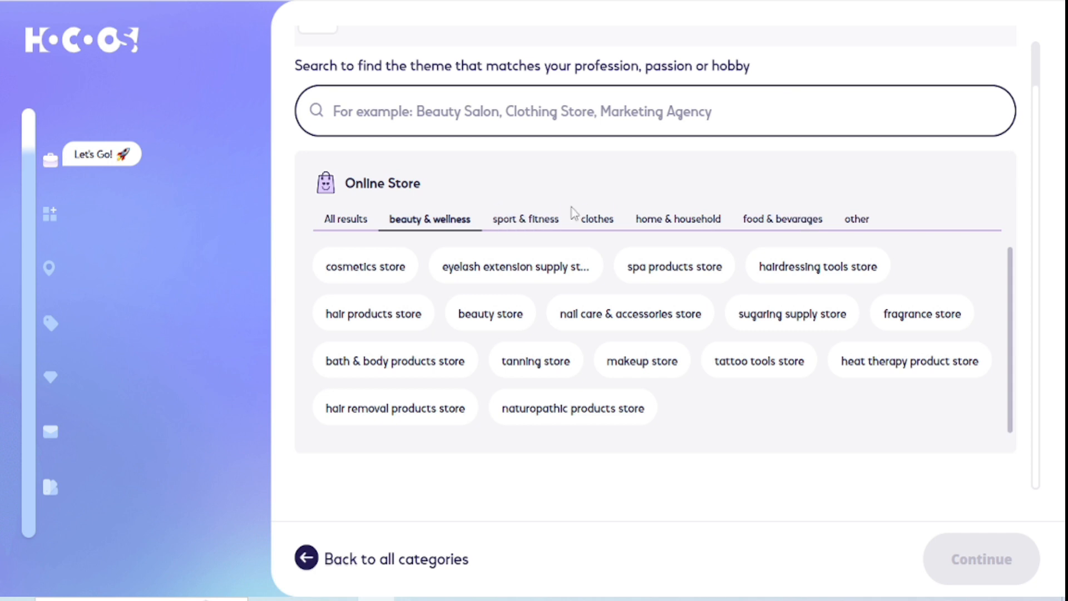
click(761, 221)
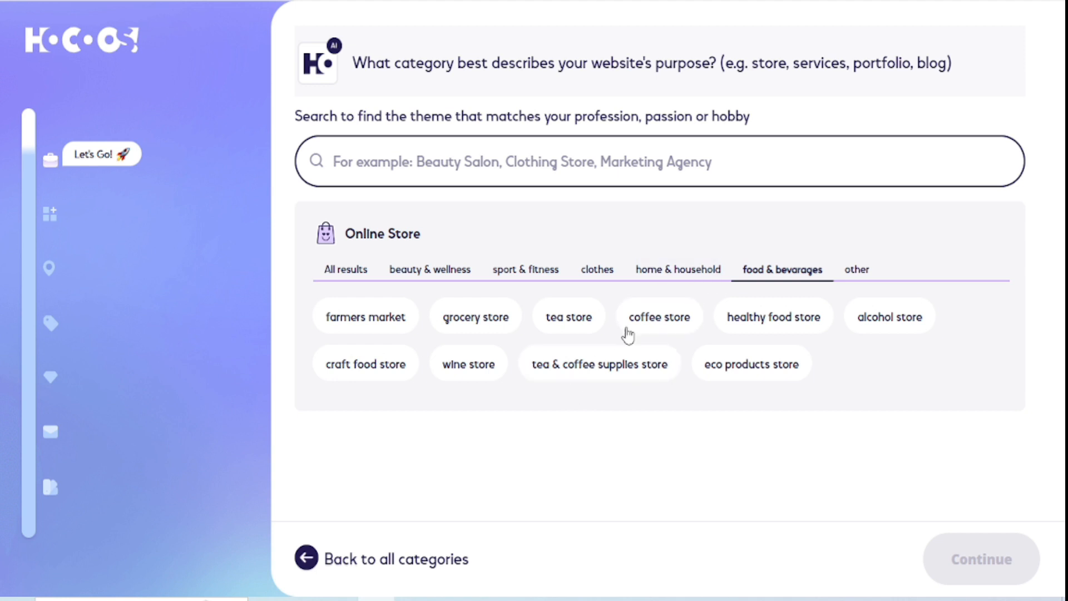
click(648, 330)
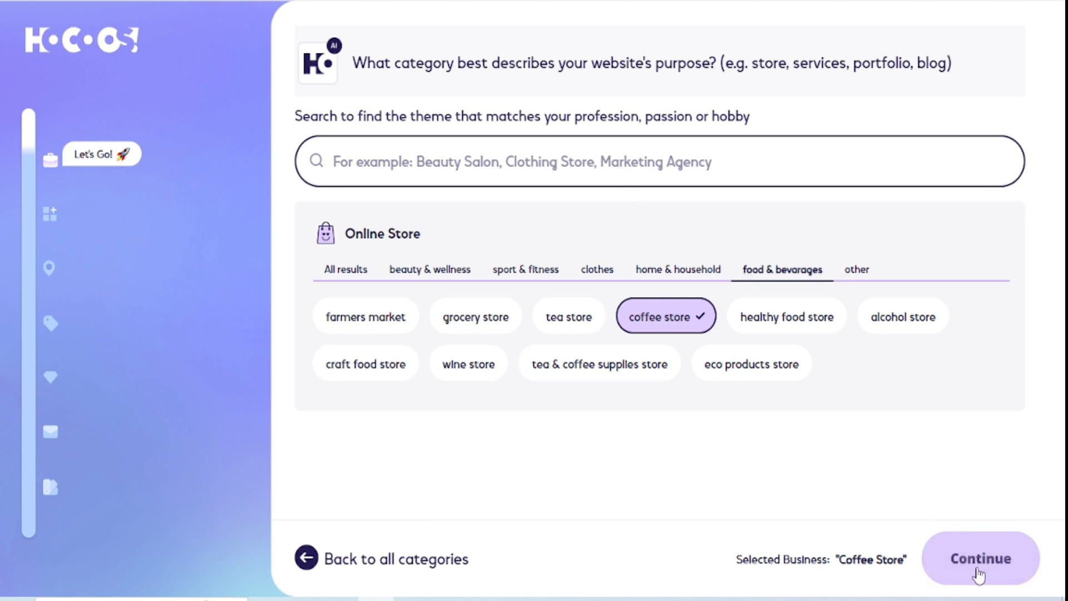
click(954, 563)
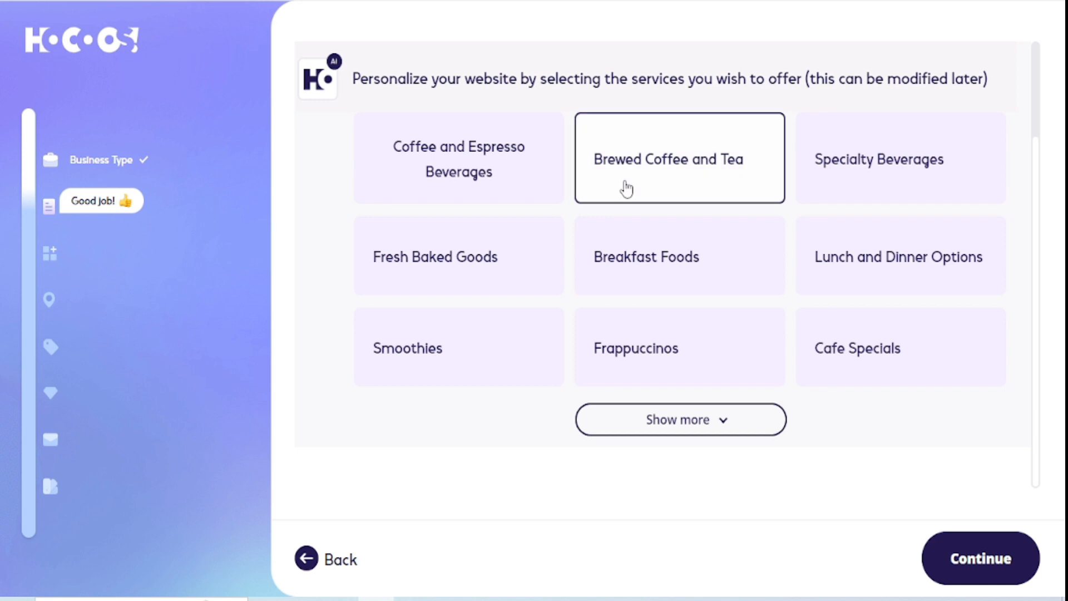
Step: Offer Brewed Coffee and Tea as the service and keep Sell products as the site's feature
click(664, 169)
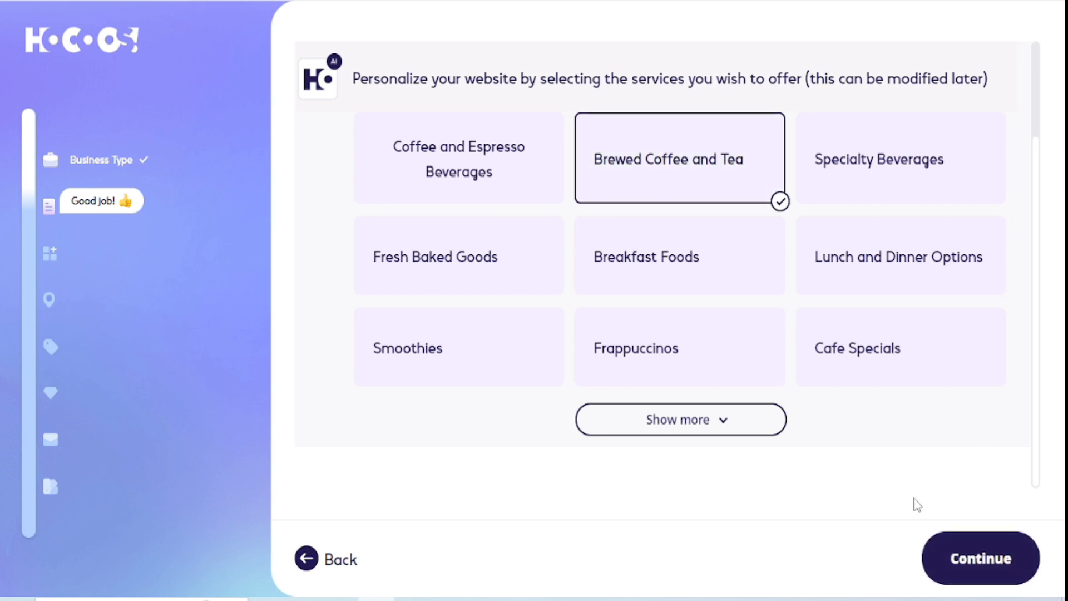
click(957, 549)
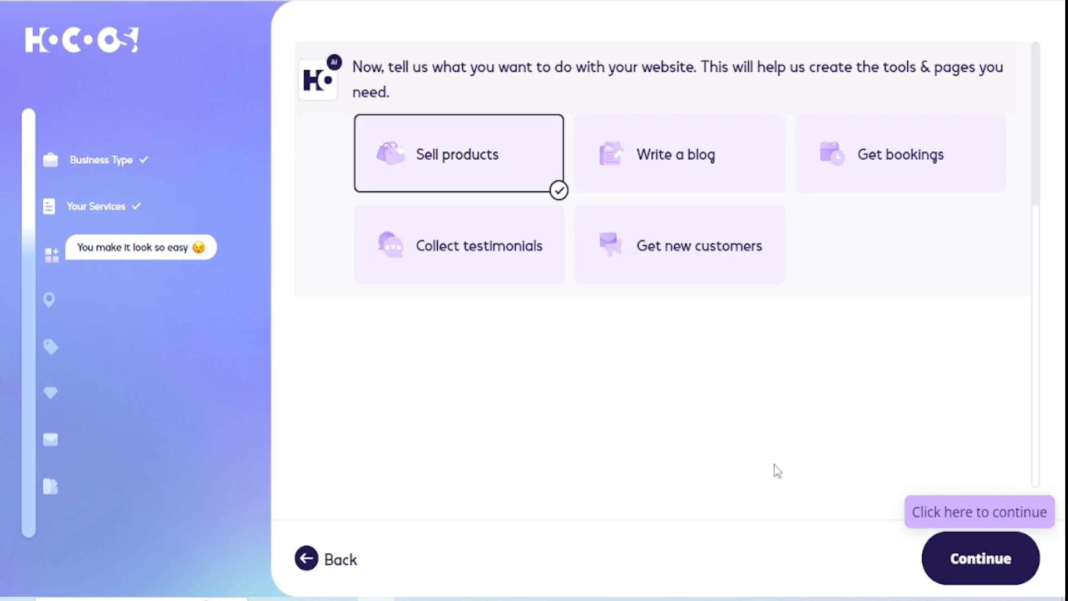
click(968, 558)
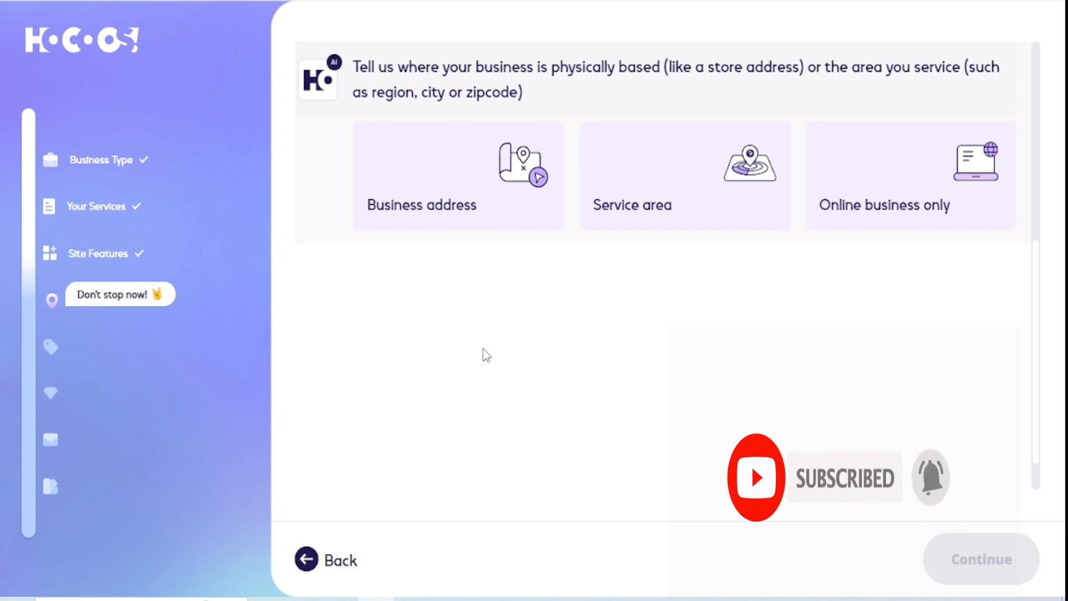
Step: Set the business location to Online business only and name the business Coffeeshop.com
click(474, 198)
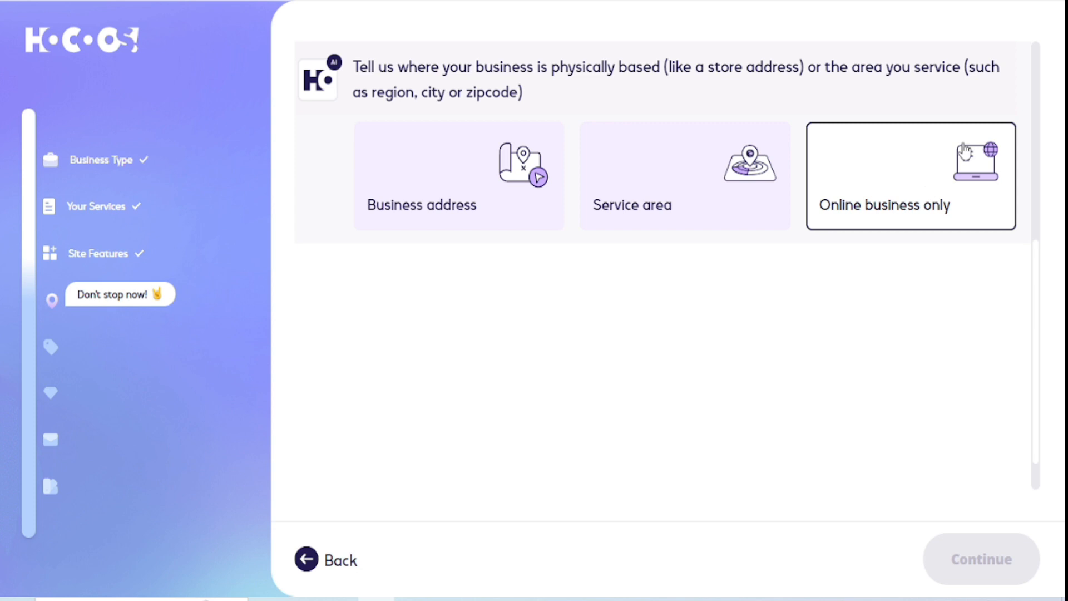
click(923, 178)
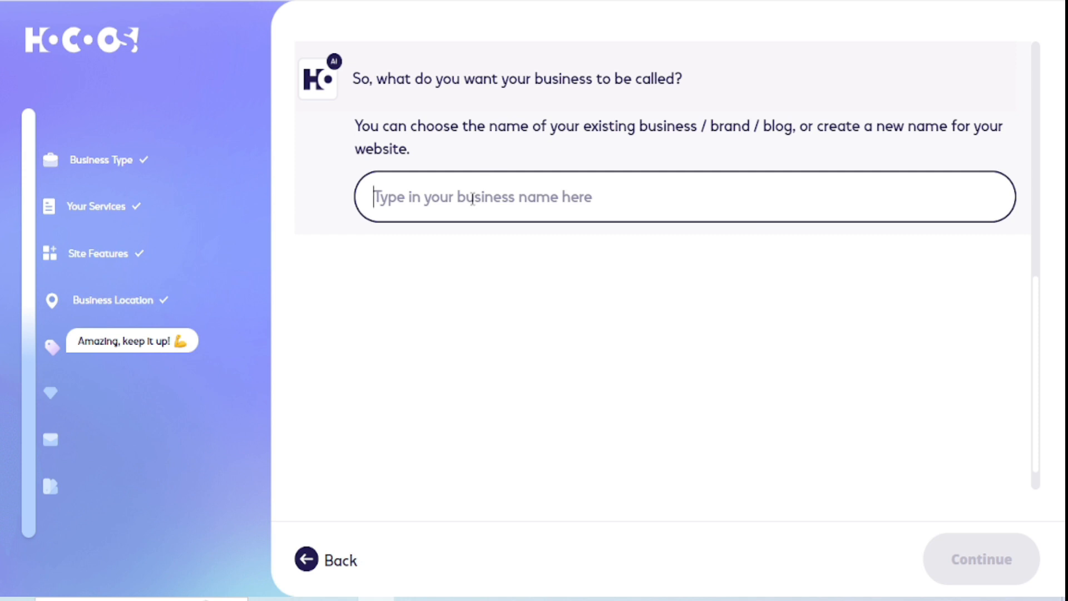
text(Coffeeshop.com)
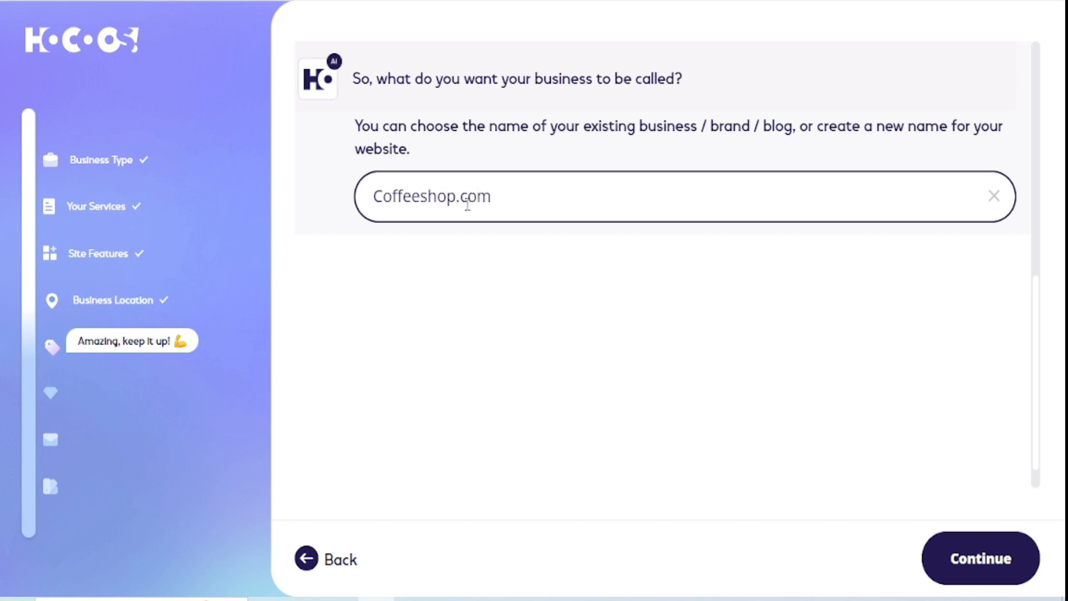
click(996, 571)
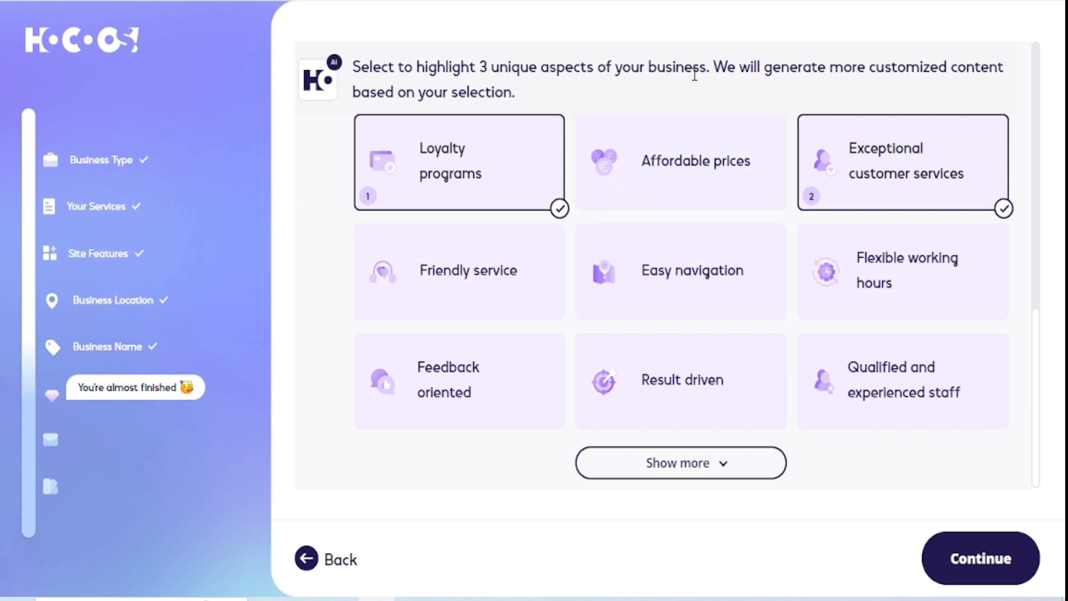
Step: Highlight exceptional customer services, friendly service and affordable prices, leaving out loyalty programs, and keep the website contact form as contact method
click(451, 279)
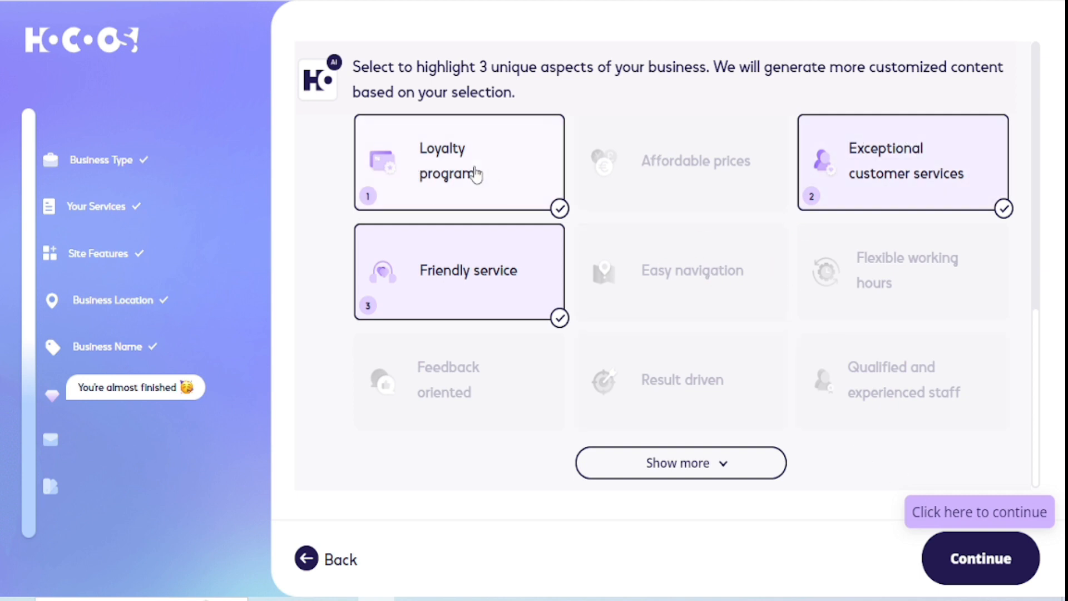
click(475, 174)
click(679, 174)
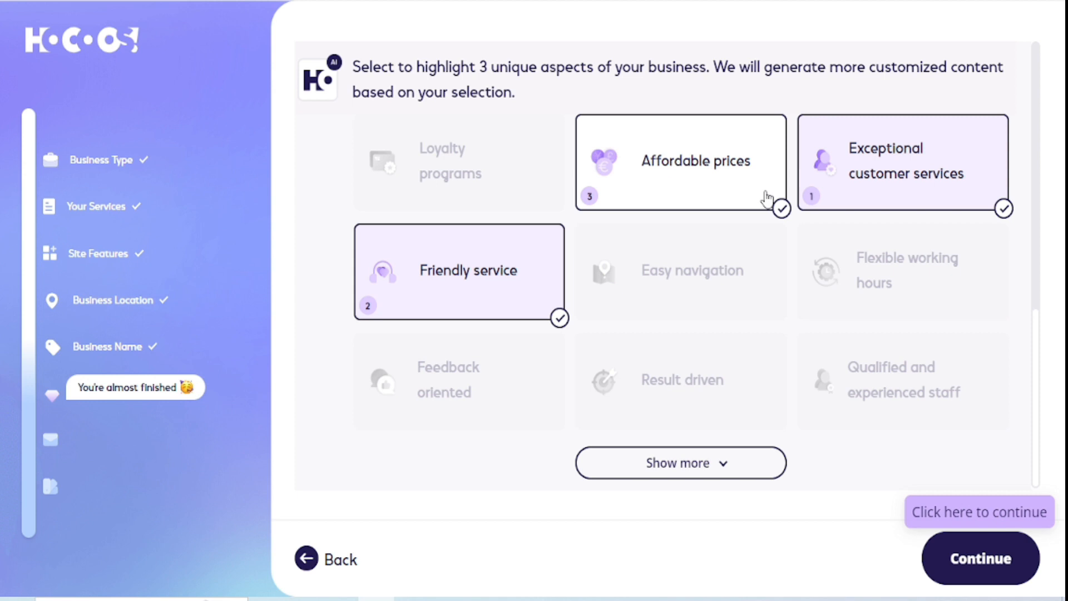
click(992, 561)
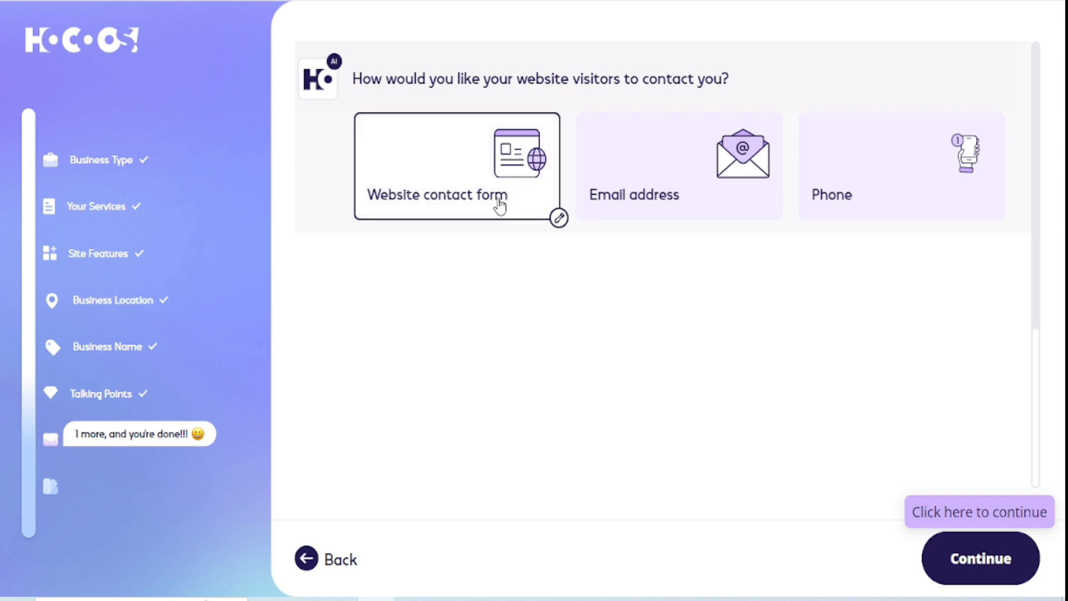
click(1025, 560)
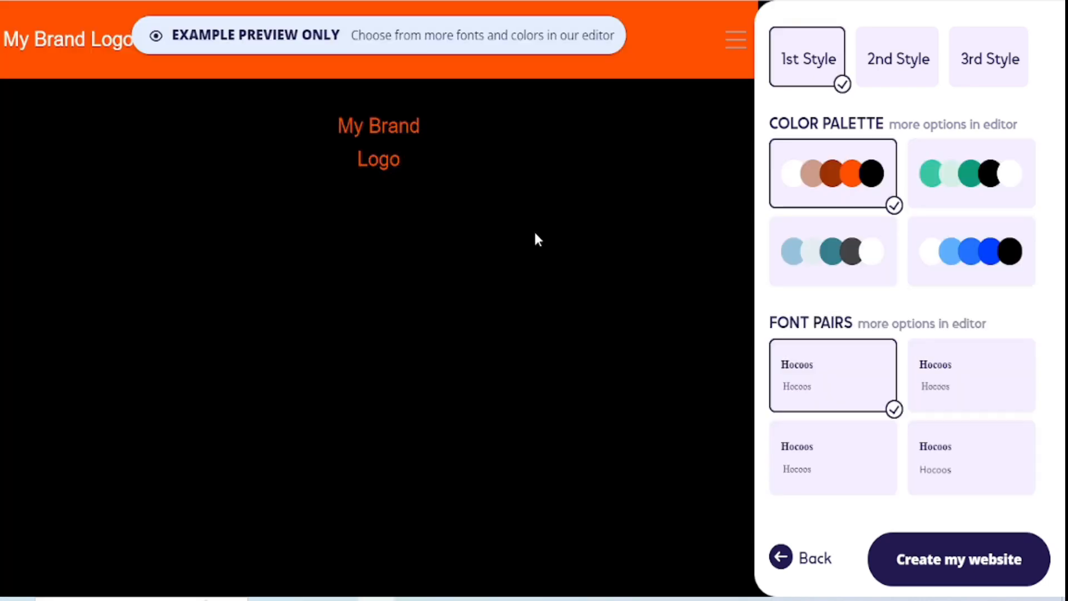
Step: Look through the 1st Style page preview, from the main banner down to the clients section
scroll(377, 309, down, 7)
scroll(378, 322, down, 10)
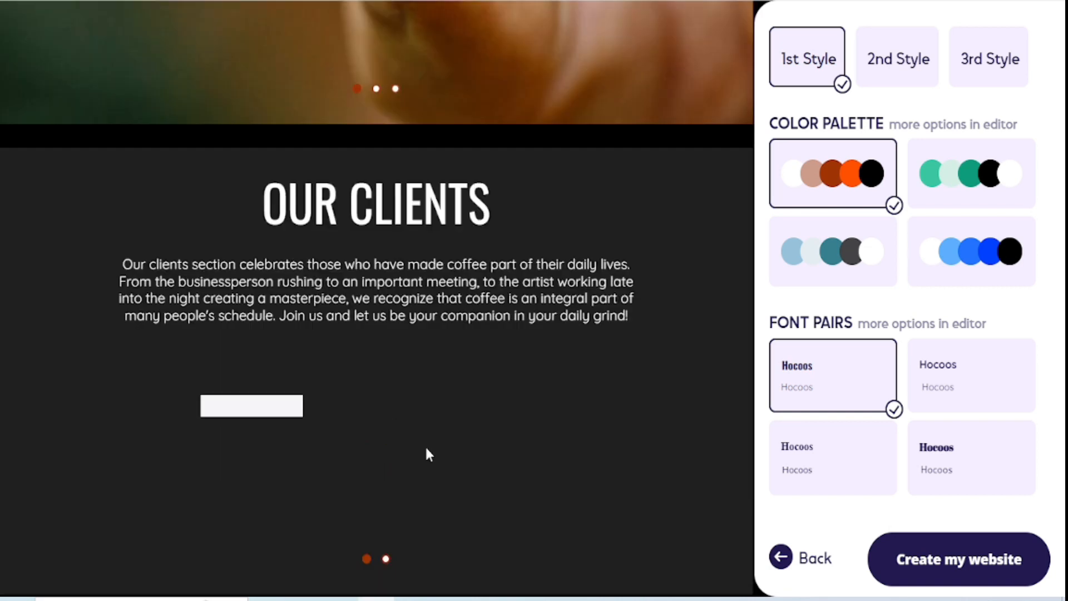
scroll(427, 454, up, 15)
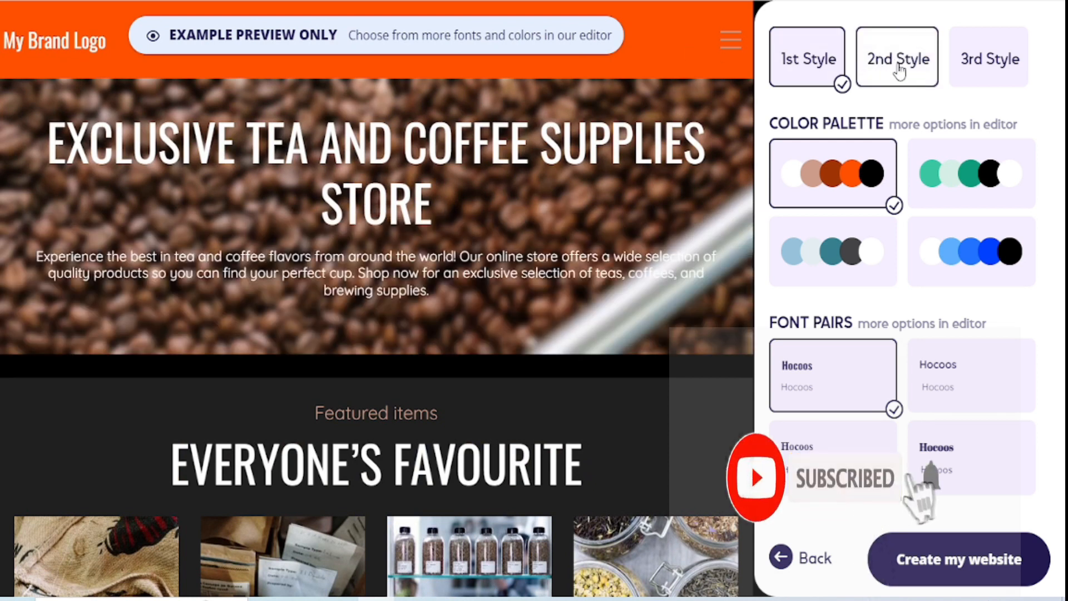
Step: Try the 2nd Style for the website and look through its page preview
click(888, 69)
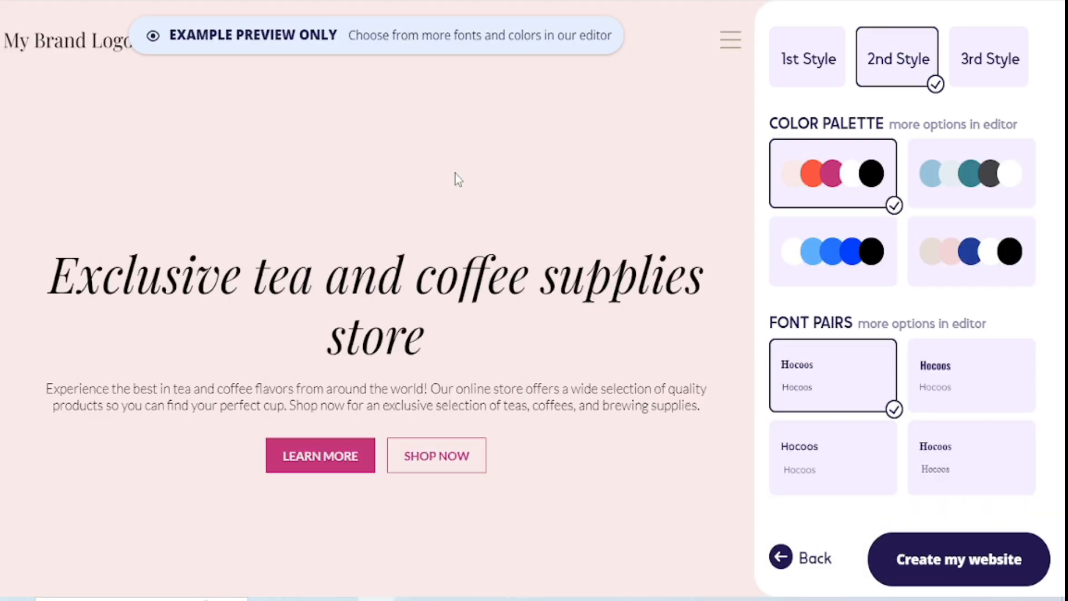
scroll(457, 189, down, 15)
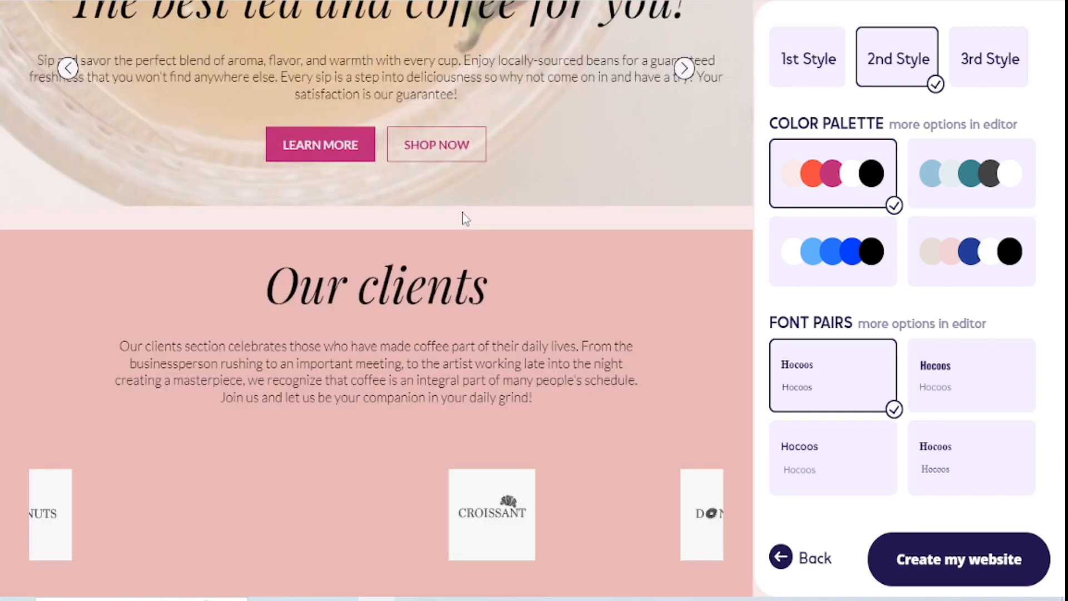
scroll(462, 213, up, 10)
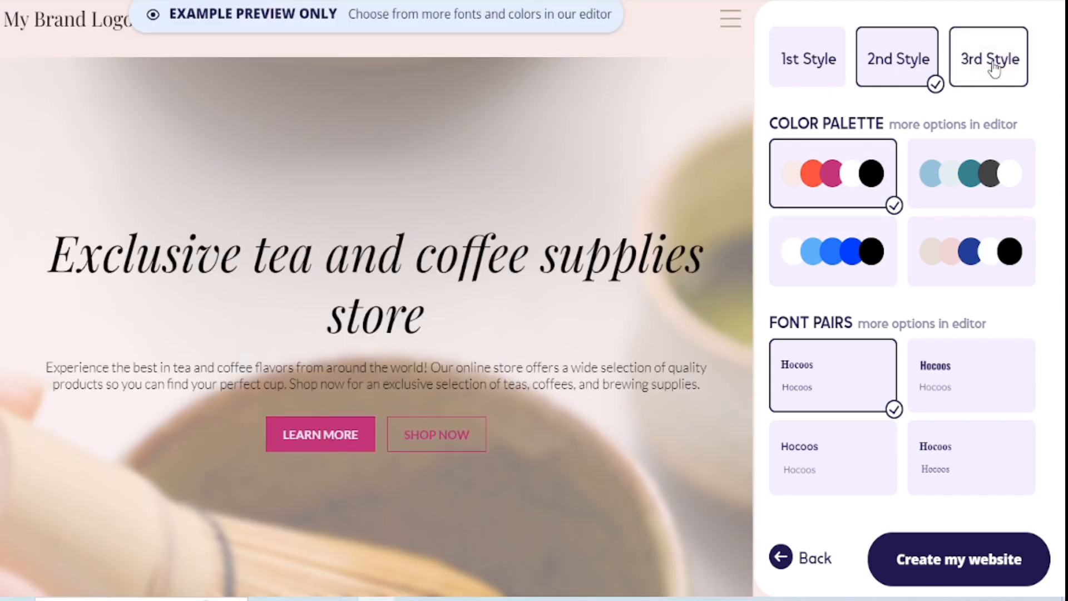
Step: Apply the 3rd Style to the website and review its featured items, countdown and clients sections
click(992, 70)
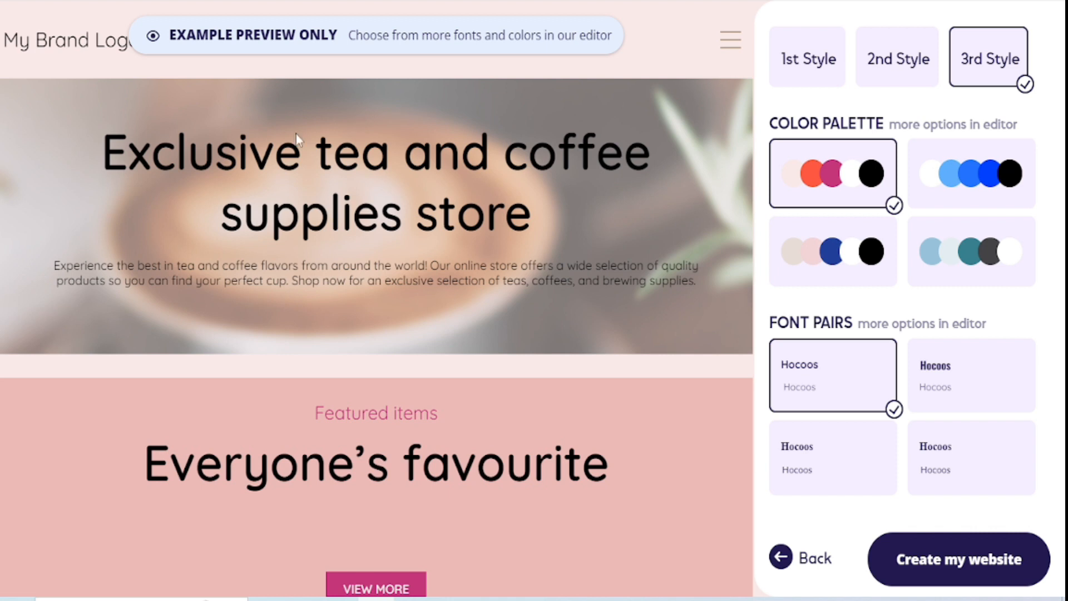
scroll(395, 247, down, 6)
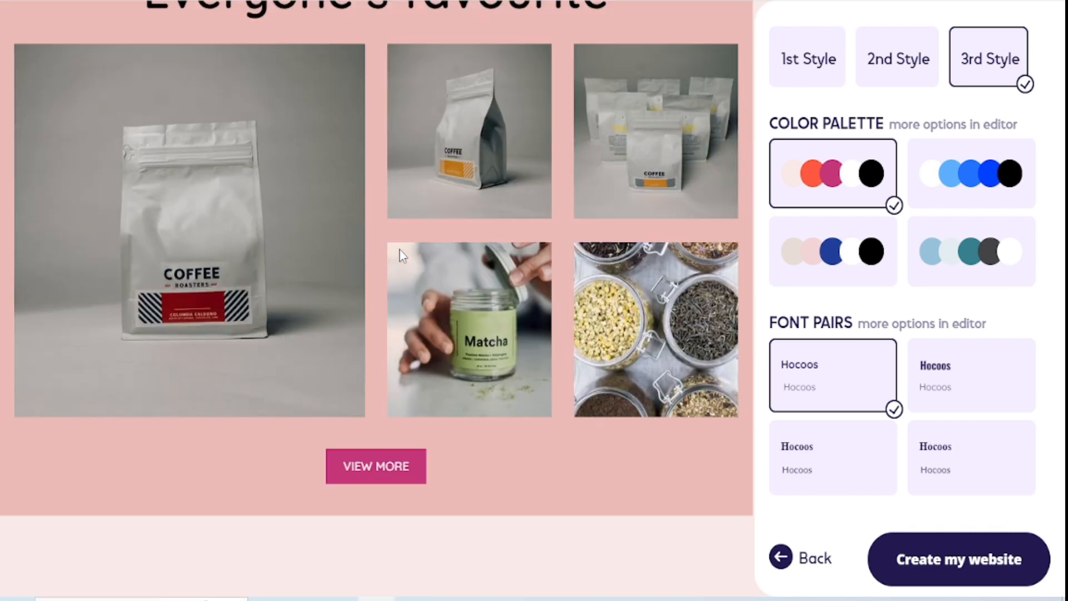
scroll(403, 256, down, 10)
scroll(691, 255, up, 13)
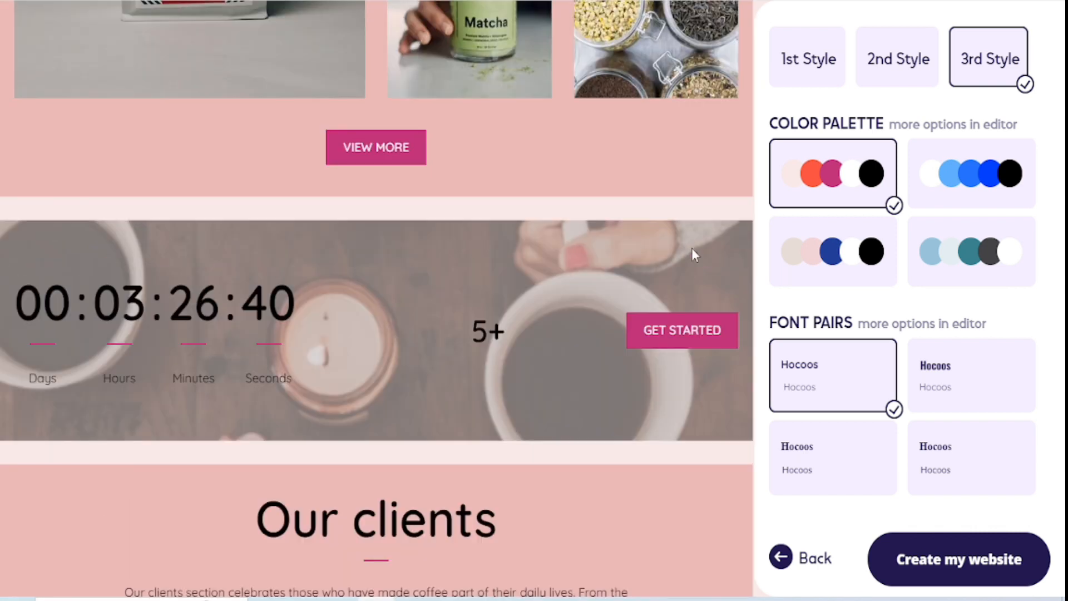
Step: Choose the beige, pink and dark blue color palette with the first font pair, and create the website
click(980, 183)
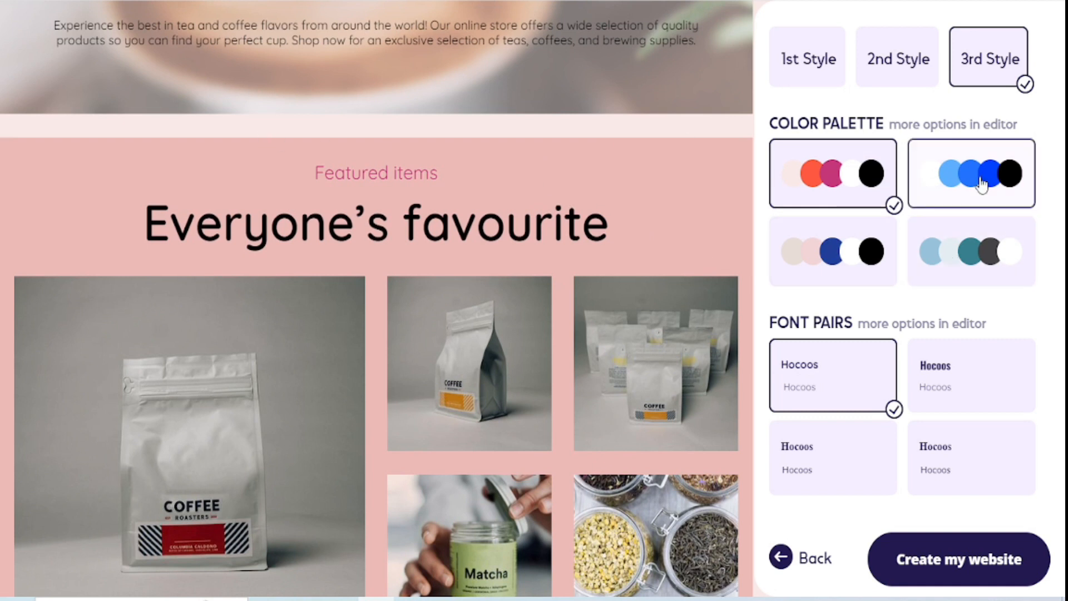
click(842, 260)
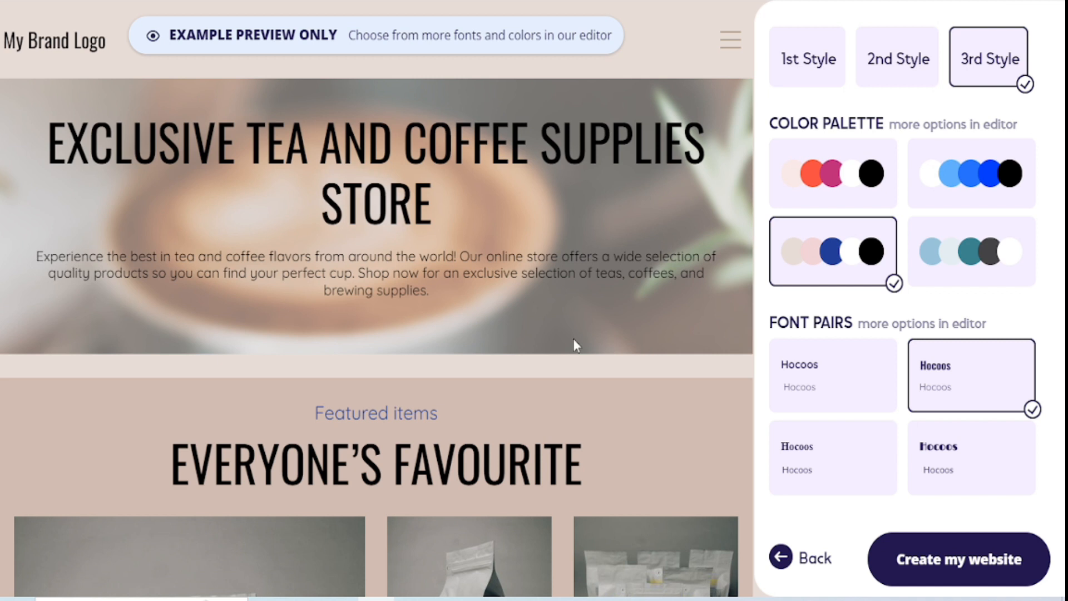
click(863, 396)
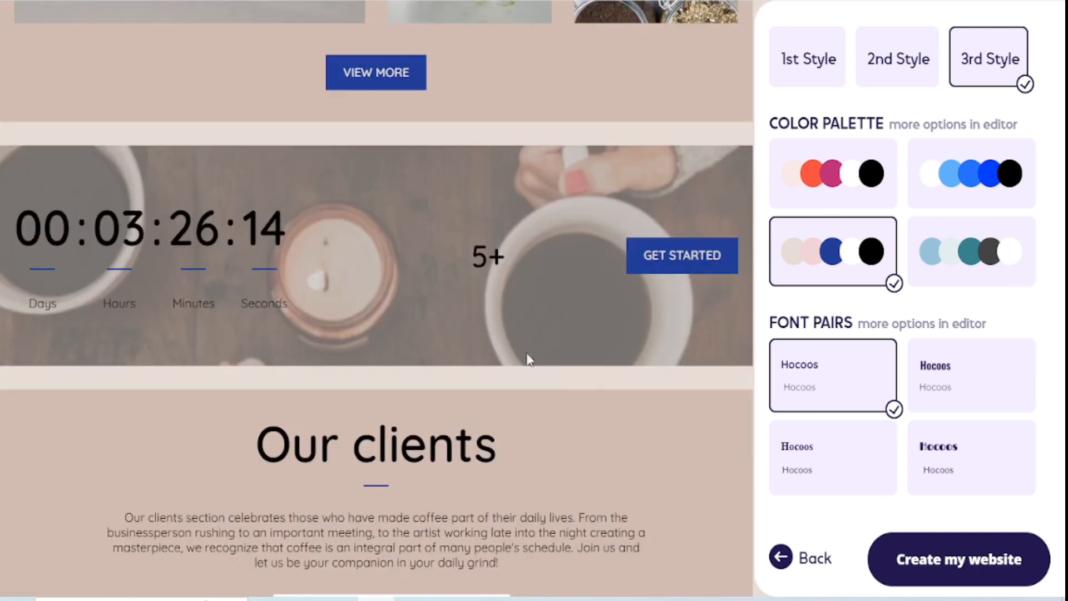
click(956, 575)
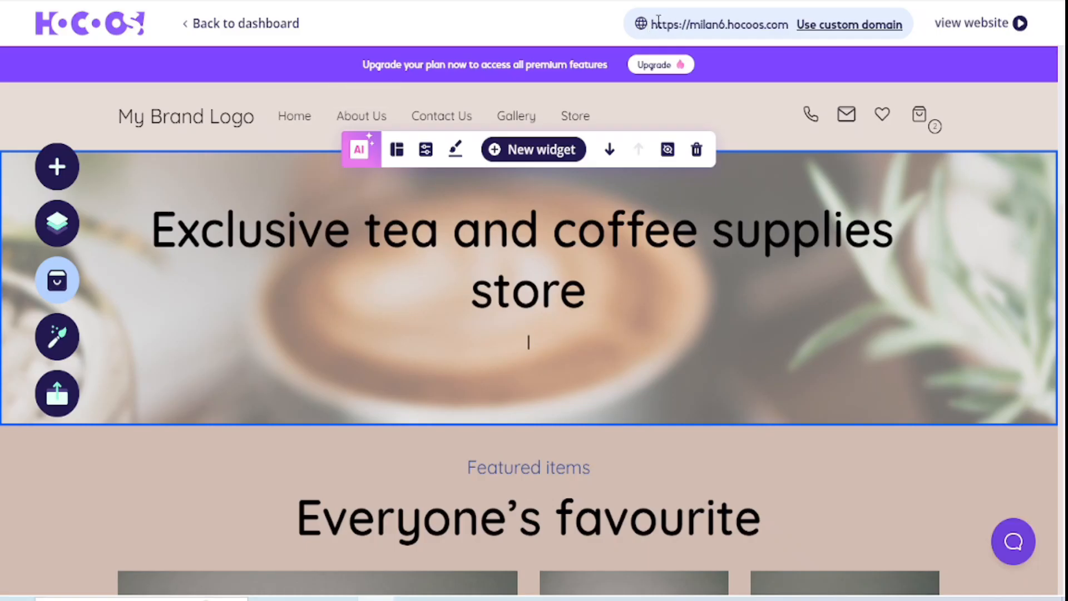
Step: Review the generated home page in the editor, from its header down to the footer
mouse_move(652, 98)
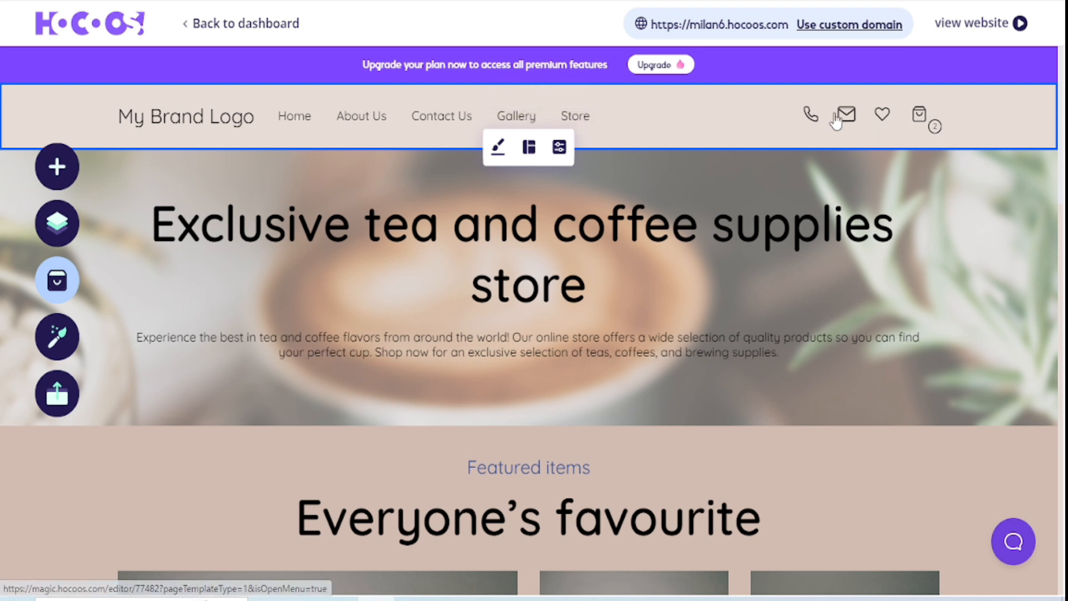
scroll(396, 296, down, 20)
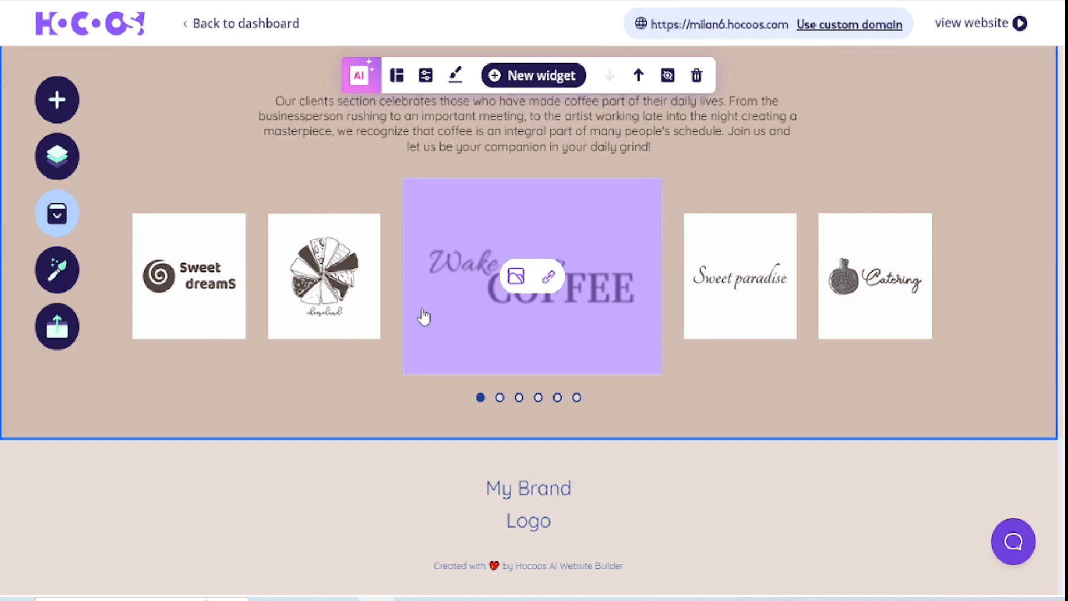
scroll(423, 316, up, 20)
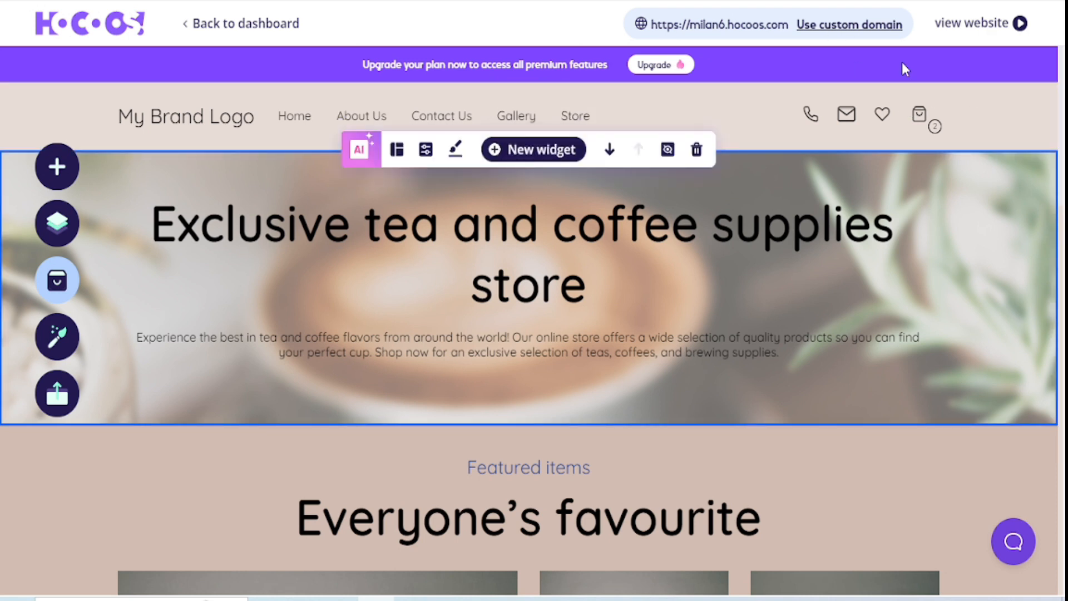
scroll(420, 188, down, 8)
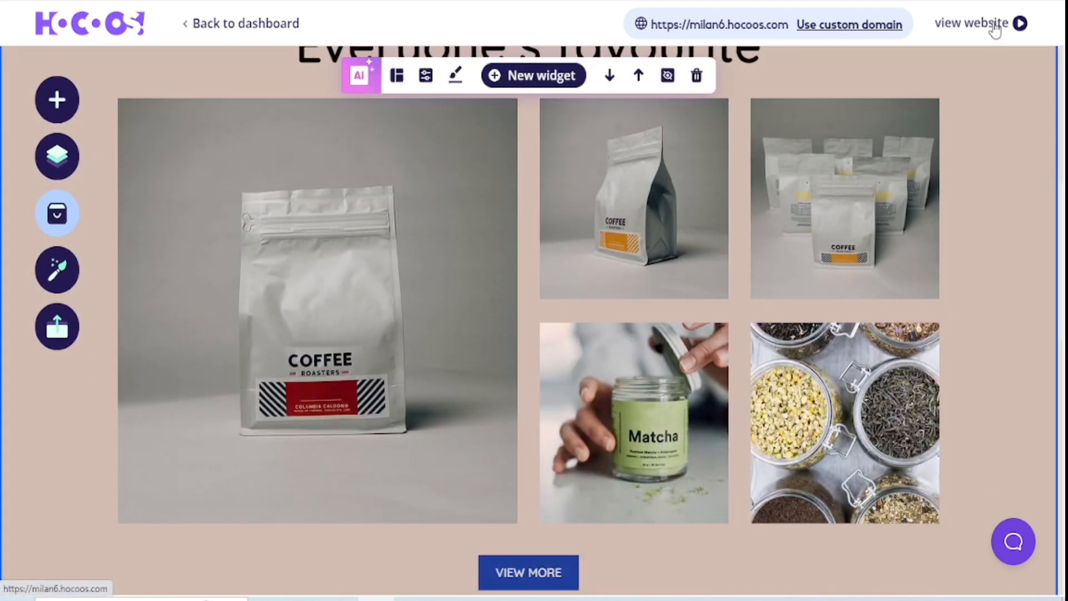
Step: Open the published website and look through its home page down to the footer
click(995, 27)
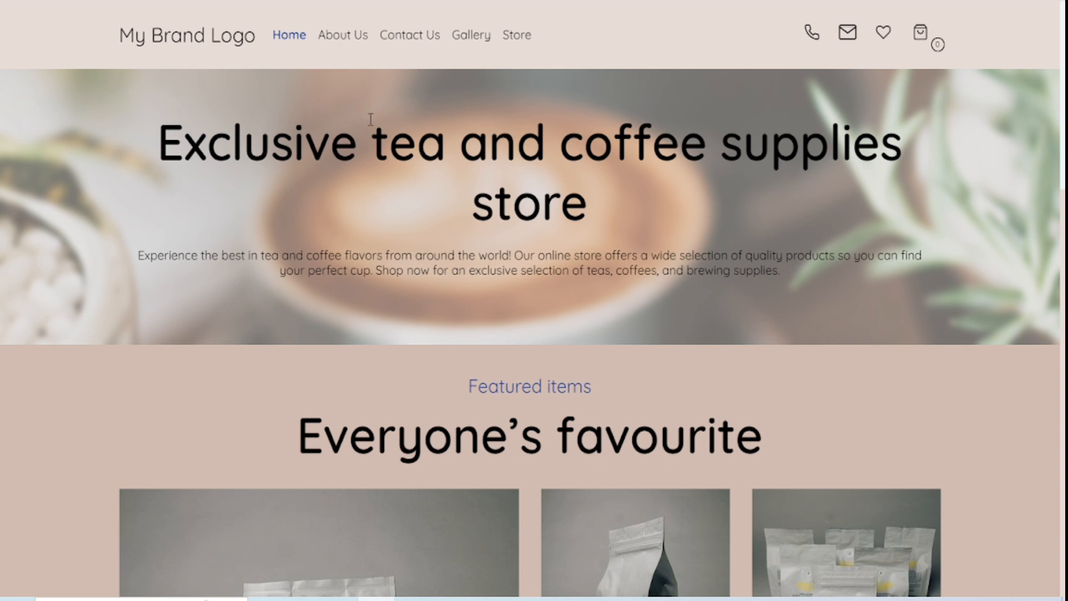
scroll(373, 125, down, 10)
scroll(376, 133, down, 10)
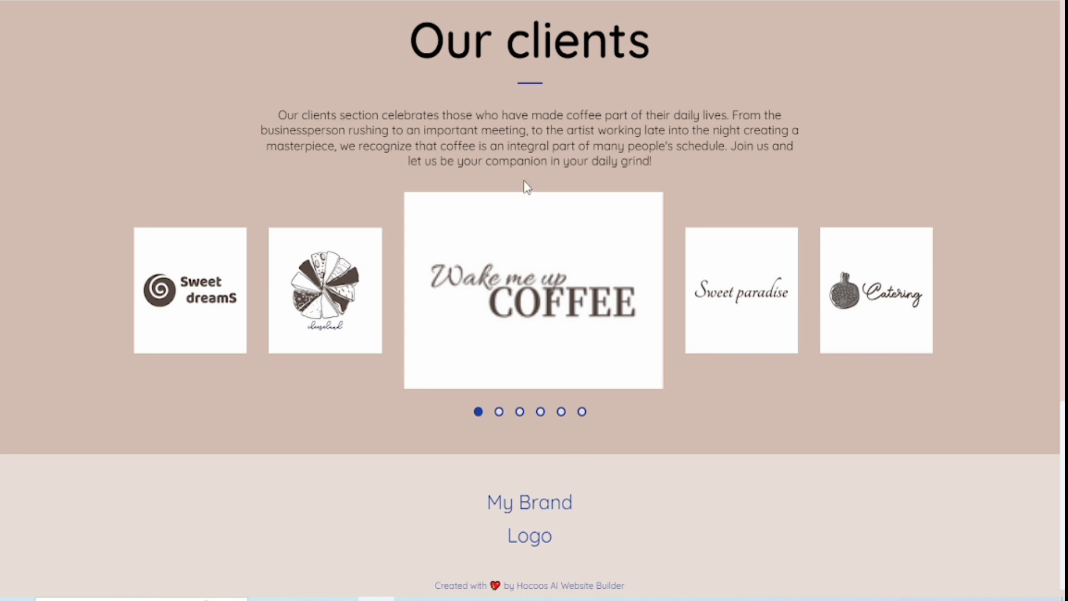
scroll(525, 440, down, 1)
scroll(528, 440, up, 20)
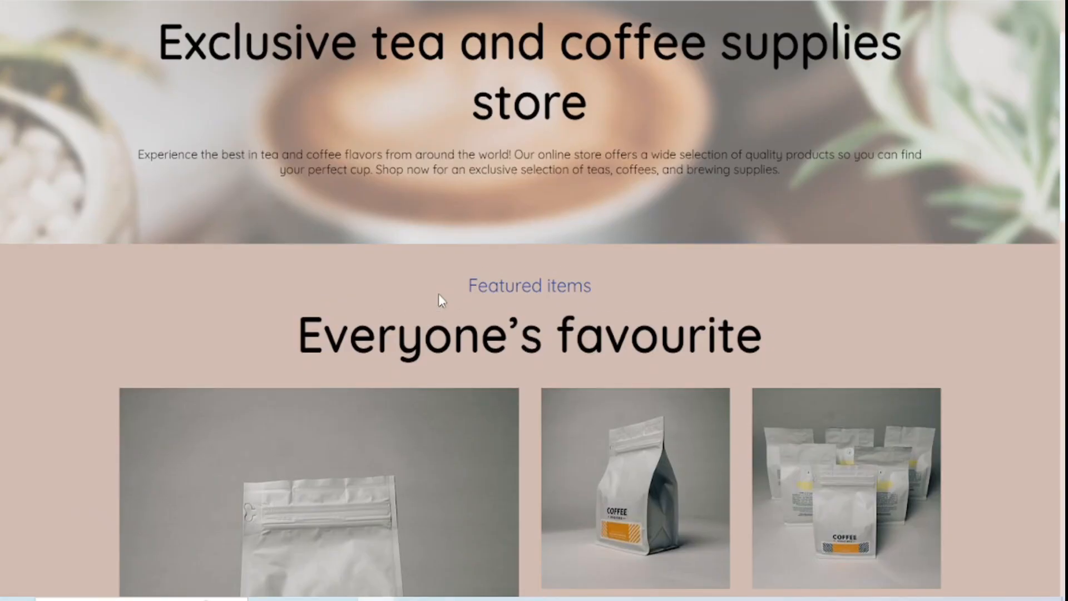